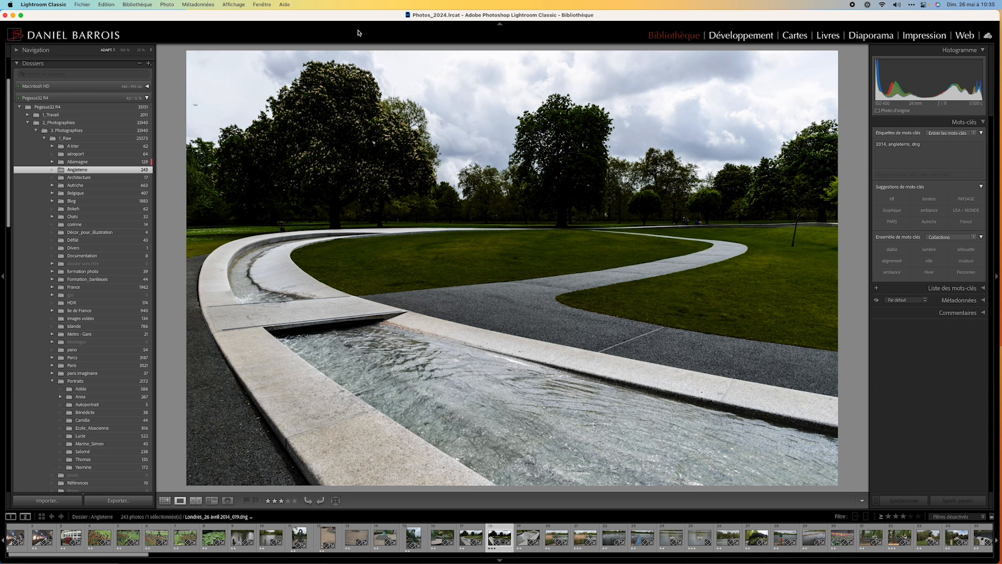
Display the Angleterre folder as a grid and filter it by attribute to exported photos rated three stars and up.
click(165, 501)
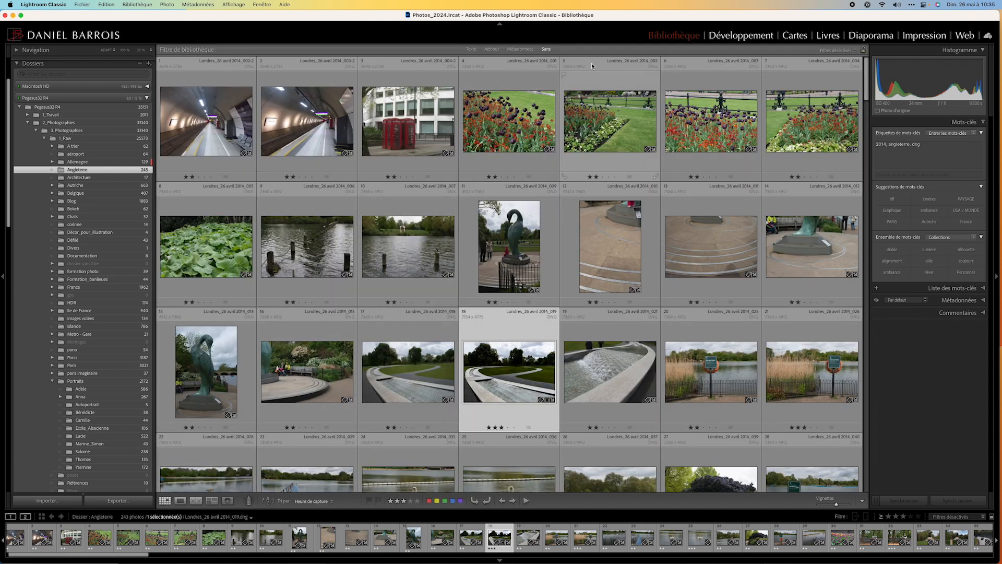
click(492, 50)
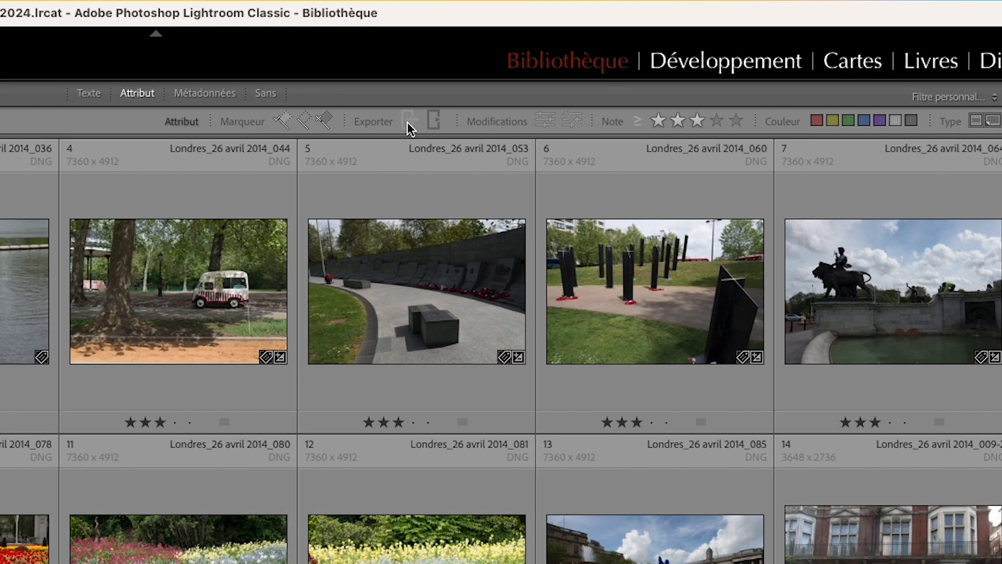
click(407, 122)
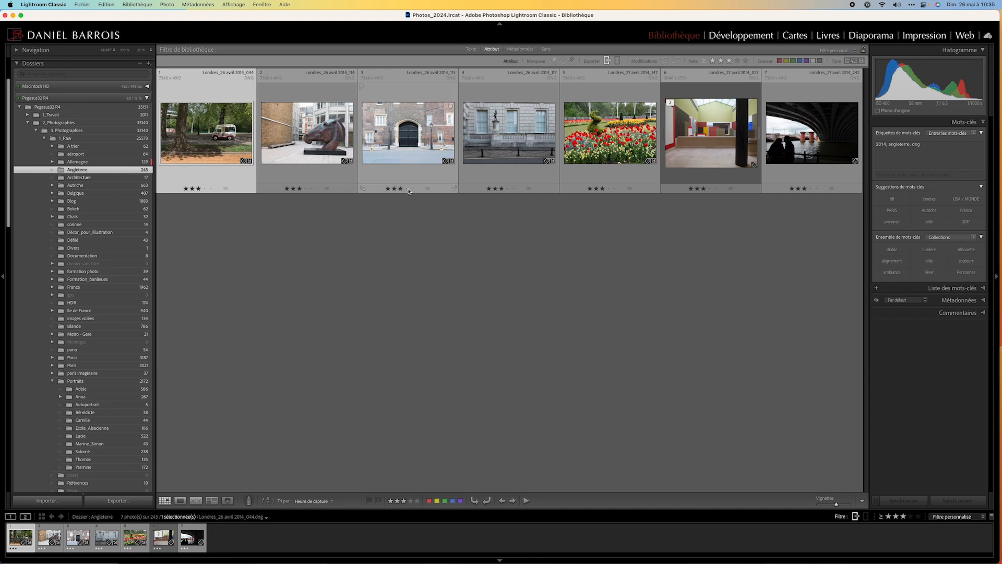
Replace the exported filter with the non-exported files filter, and clear the export condition again.
click(607, 61)
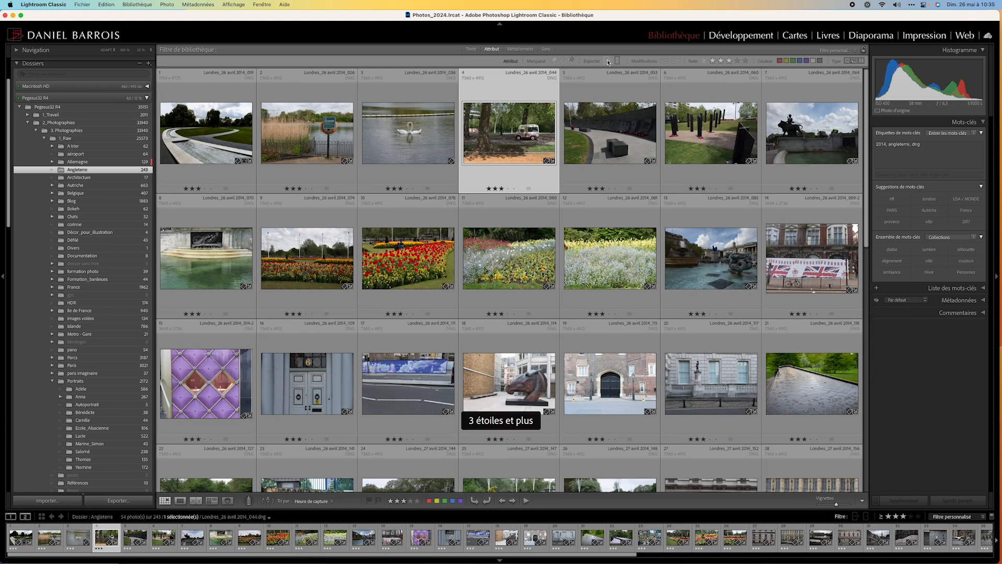
click(618, 61)
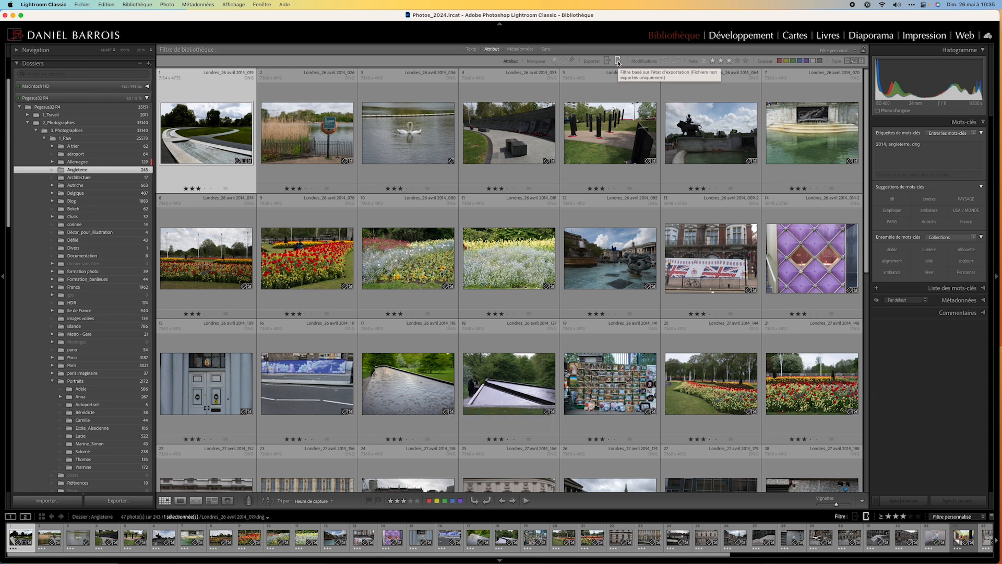
click(618, 62)
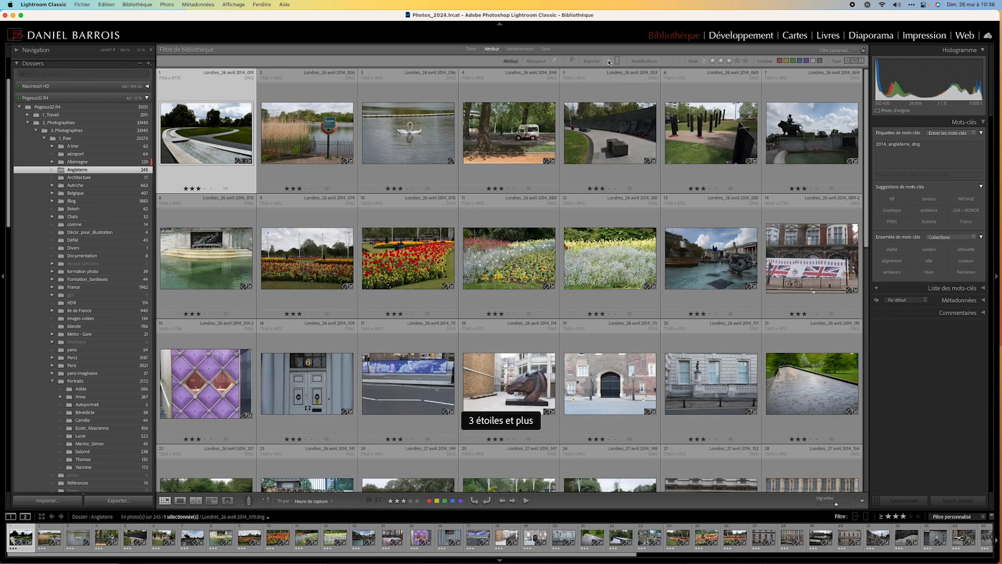
Filter the grid to exported files, switch the three-star condition off and back on, and clear the exported filter.
click(609, 61)
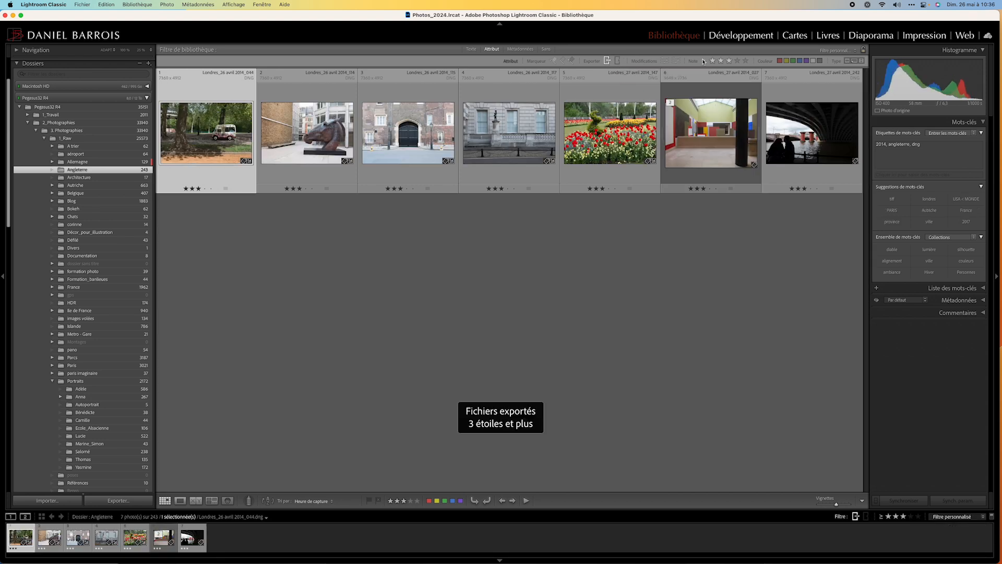
click(730, 61)
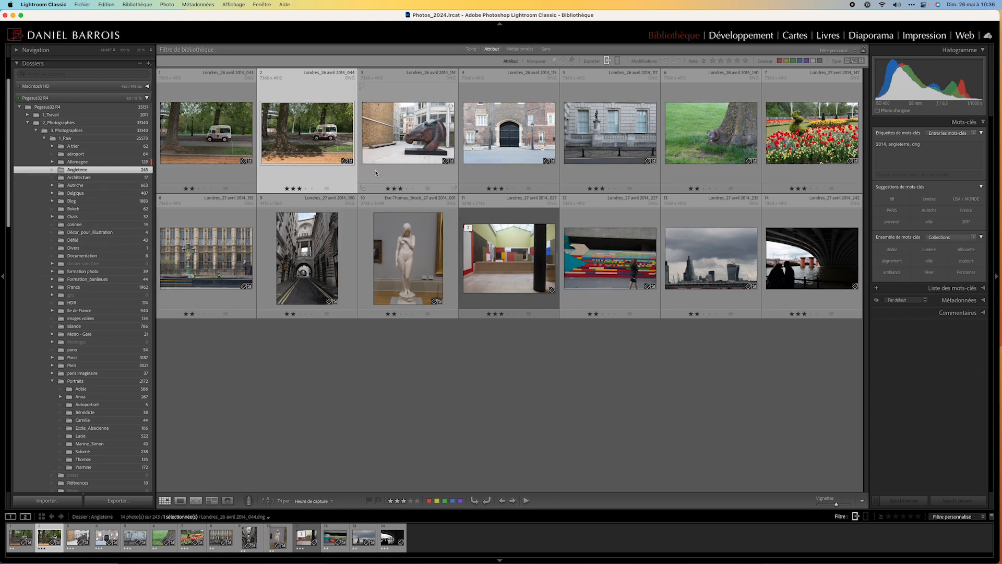
click(729, 62)
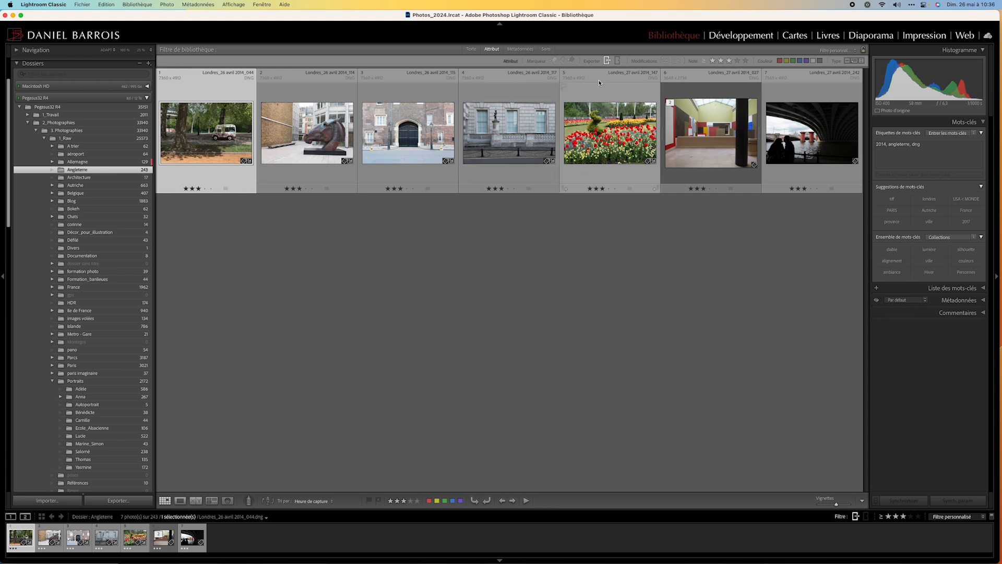
click(607, 61)
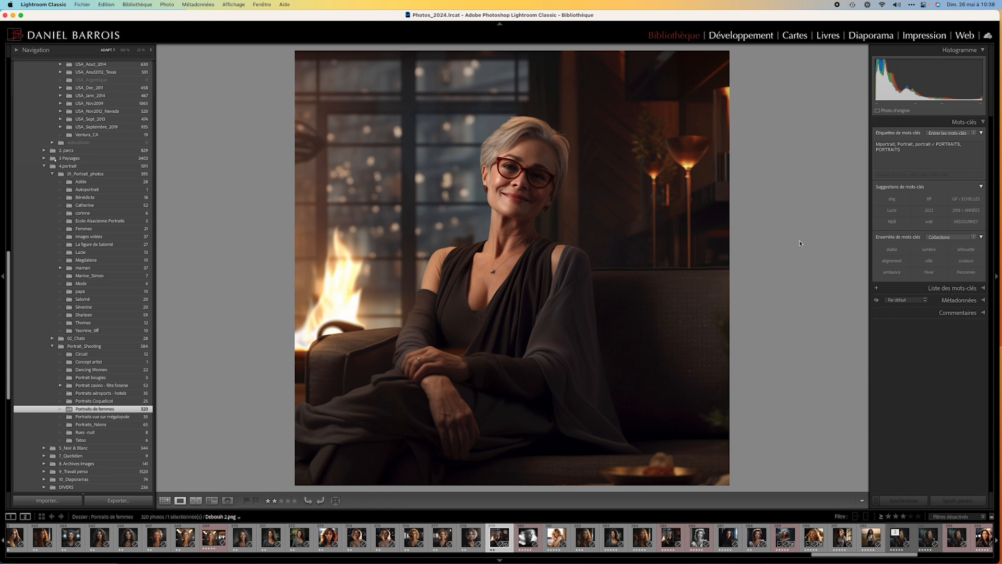
Open the portrait of the woman on the sofa for developing and enable the lens blur (Flou de l'objectif) on it.
click(747, 35)
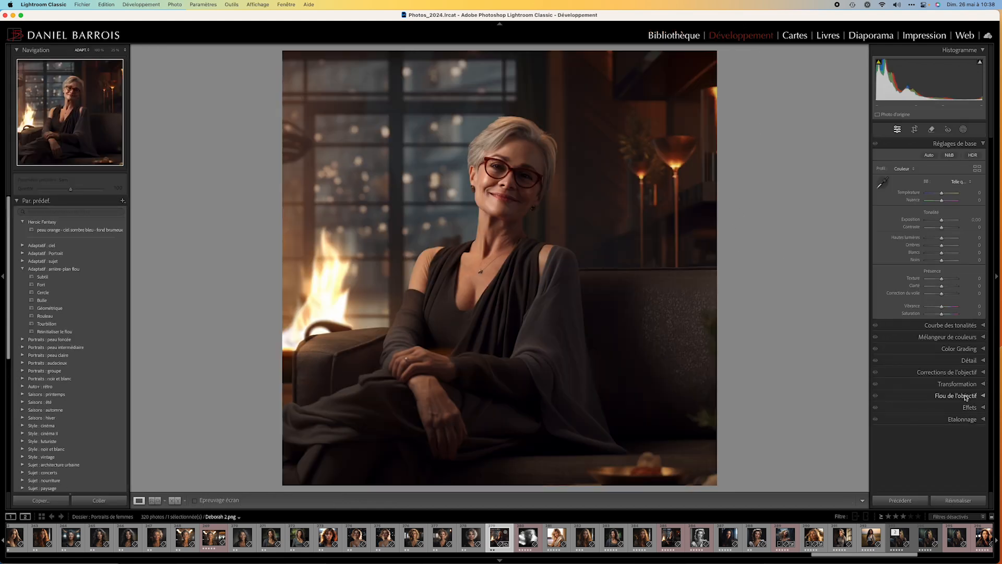
click(983, 396)
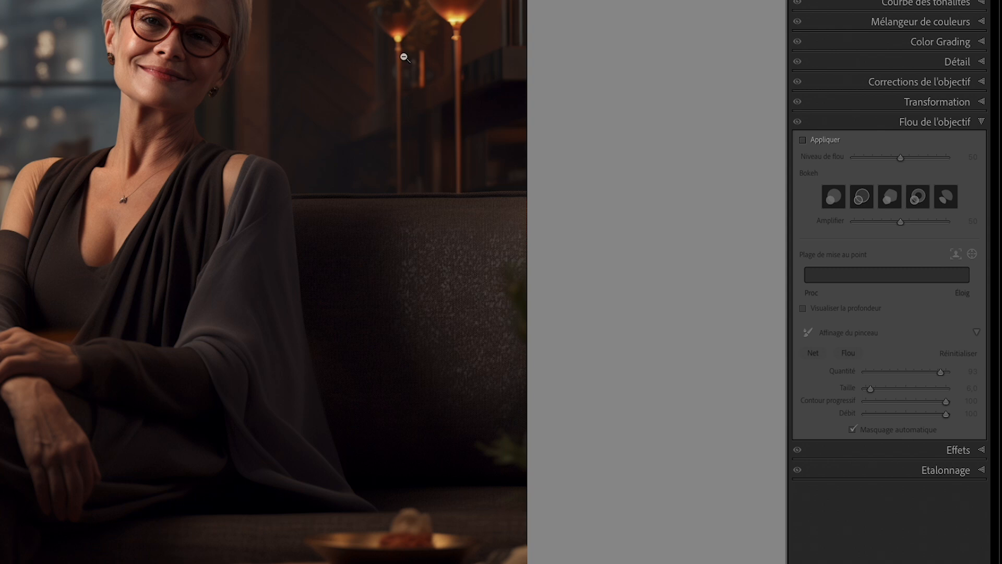
click(803, 141)
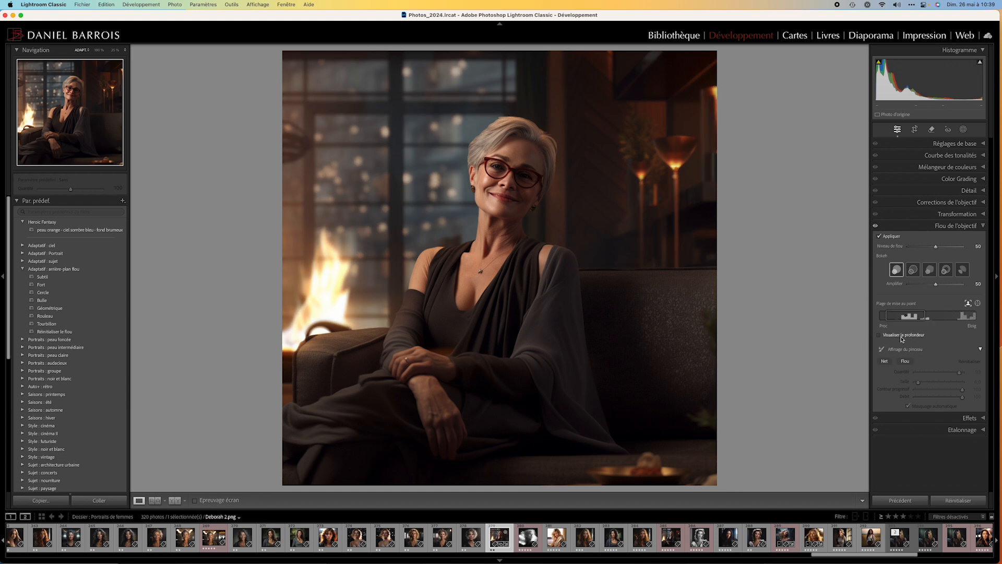
View the lens blur's depth map, hide it again, and compare the portrait with and without the blur.
click(880, 336)
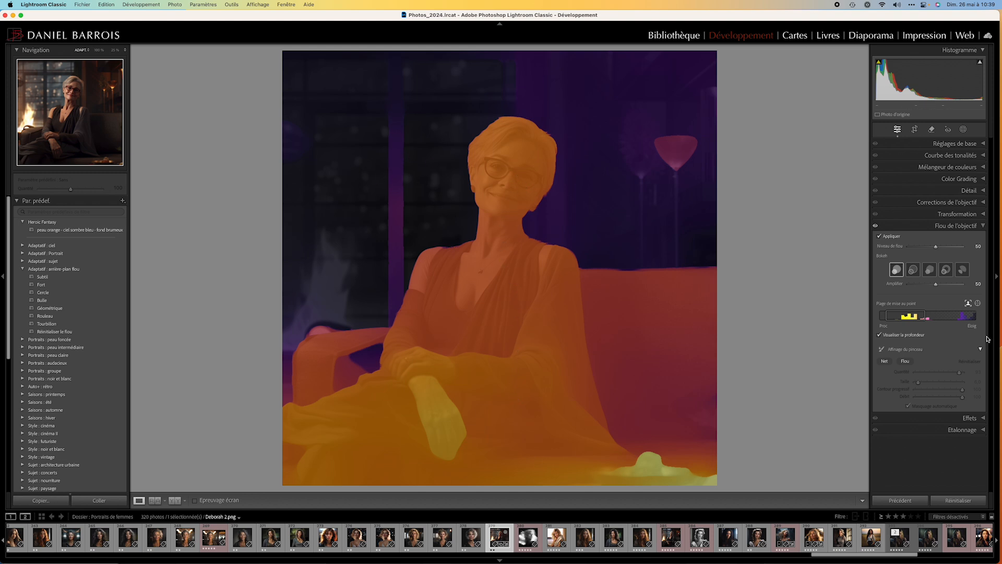
click(880, 336)
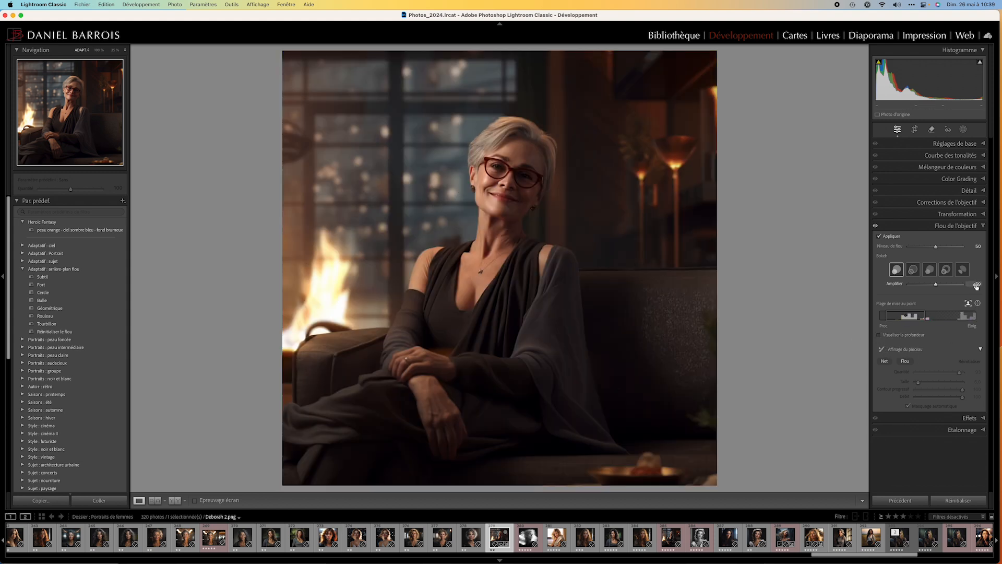
click(879, 238)
In the depth view, paint blur over the dish in the foreground with automatic masking off, and hide the depth map.
click(879, 336)
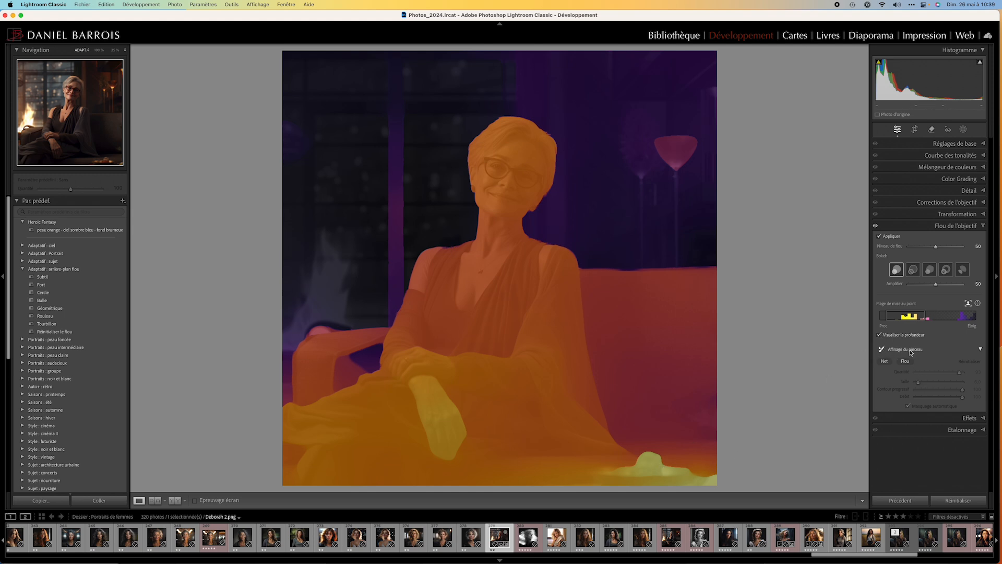
click(906, 363)
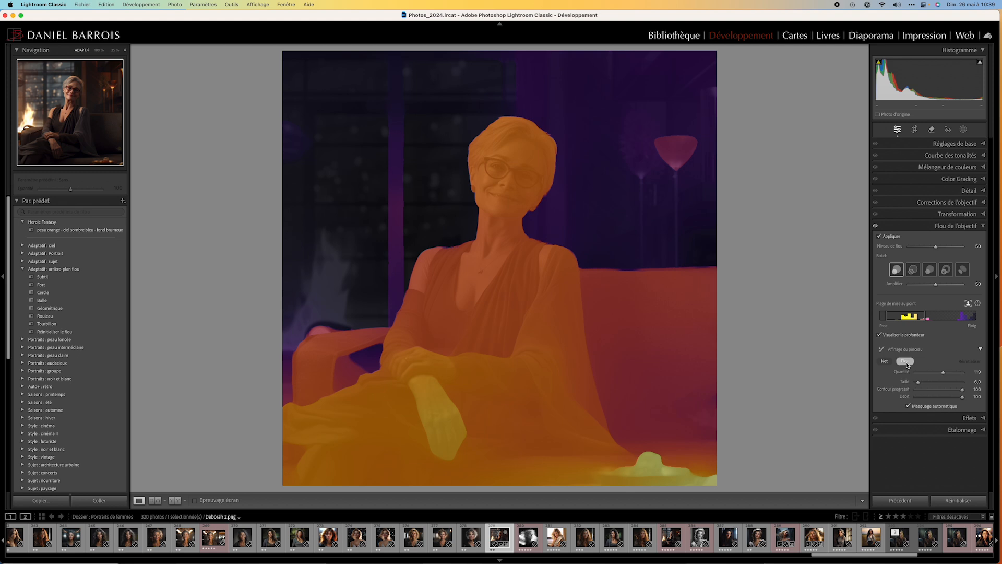
click(908, 406)
mouse_move(619, 474)
mouse_down()
mouse_move(655, 458)
mouse_move(634, 467)
mouse_move(653, 459)
mouse_move(704, 475)
mouse_move(611, 478)
mouse_move(671, 476)
mouse_up()
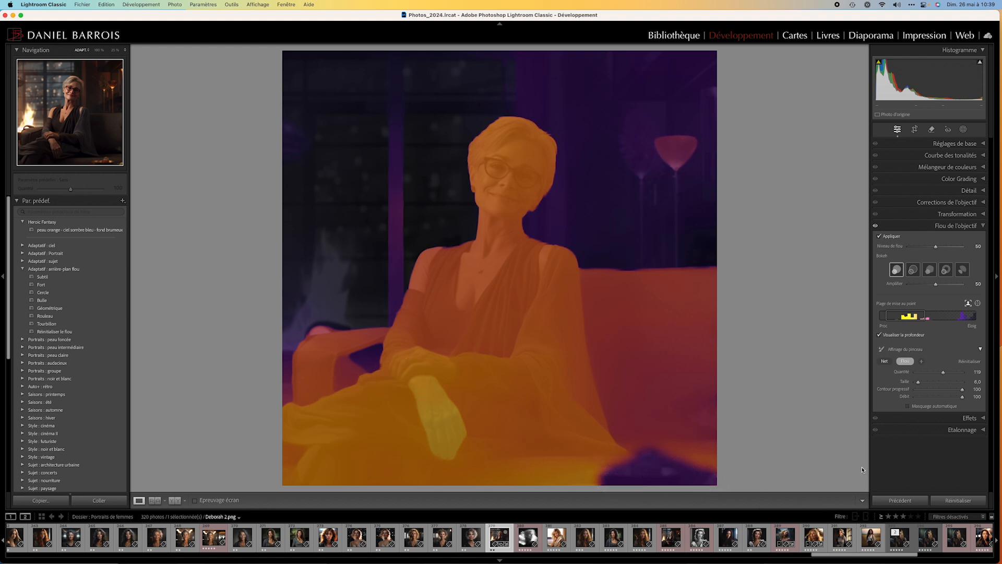
click(879, 334)
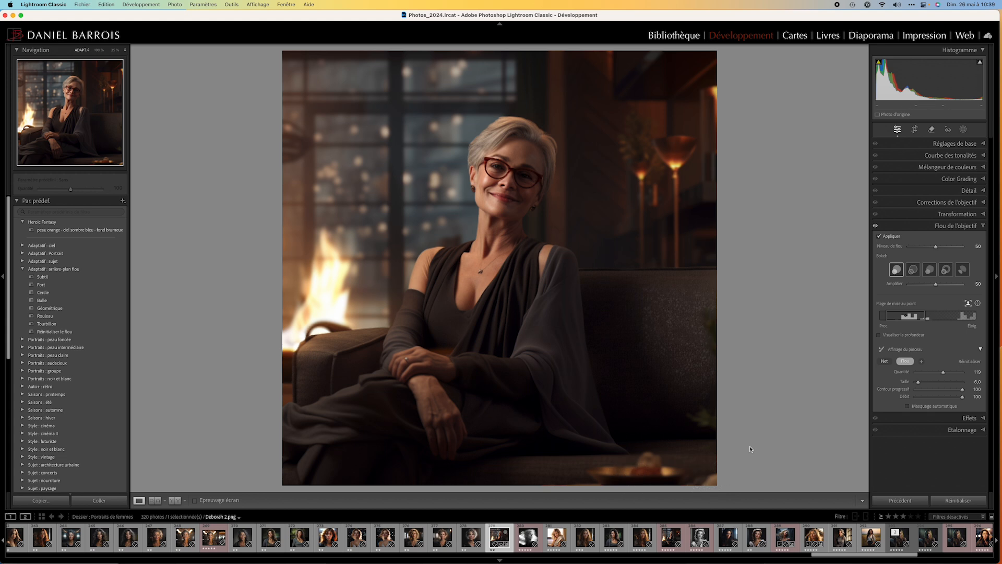
Try a lens blur level of 85 against the unblurred portrait, and reset all of the photo's develop settings.
drag(935, 246, 958, 249)
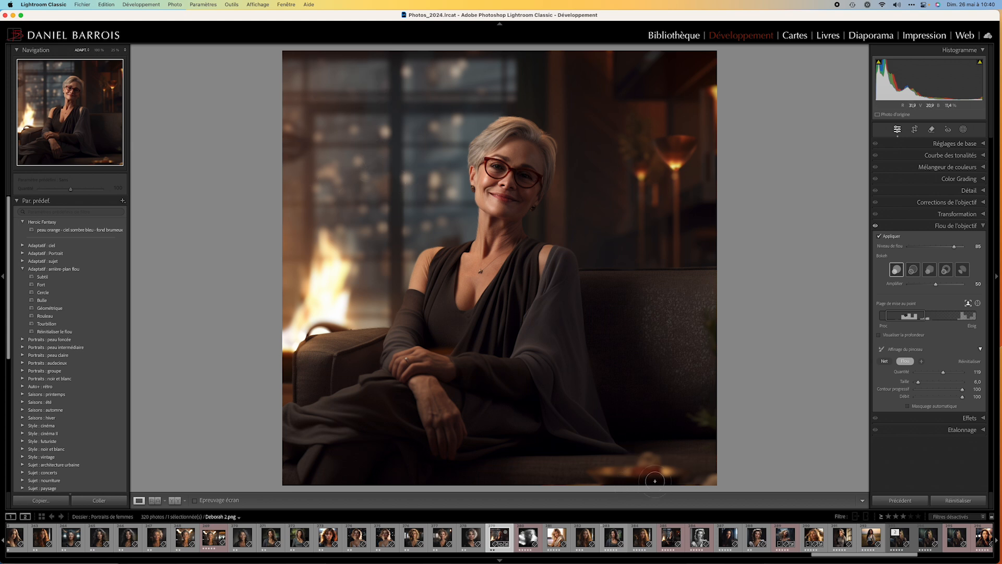
click(880, 238)
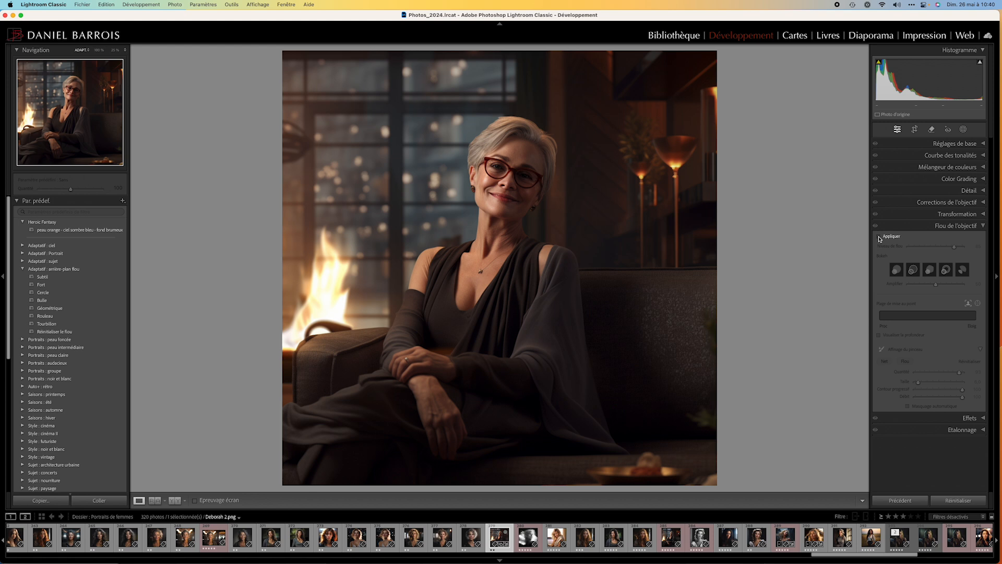
click(879, 238)
click(879, 238)
click(879, 238)
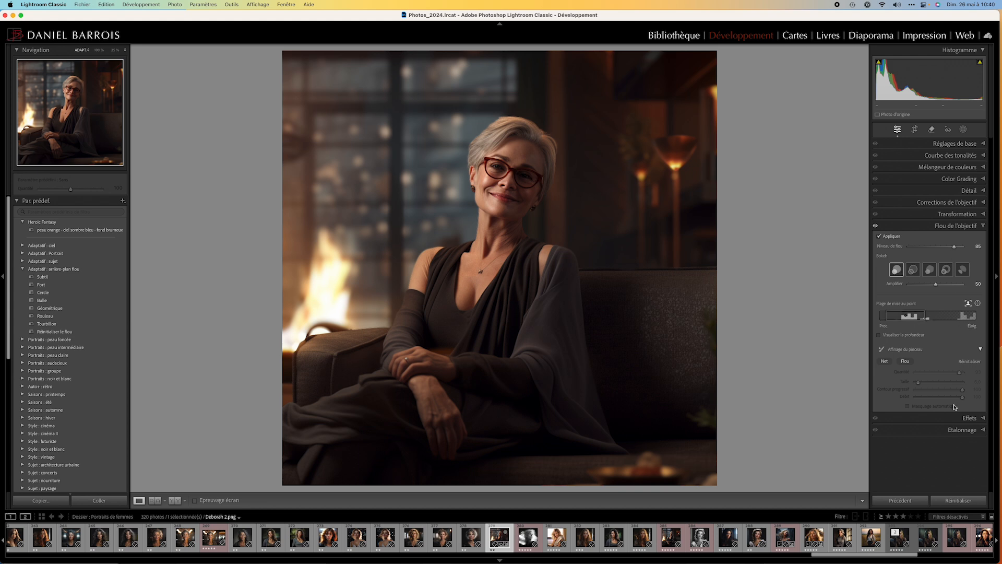
click(958, 500)
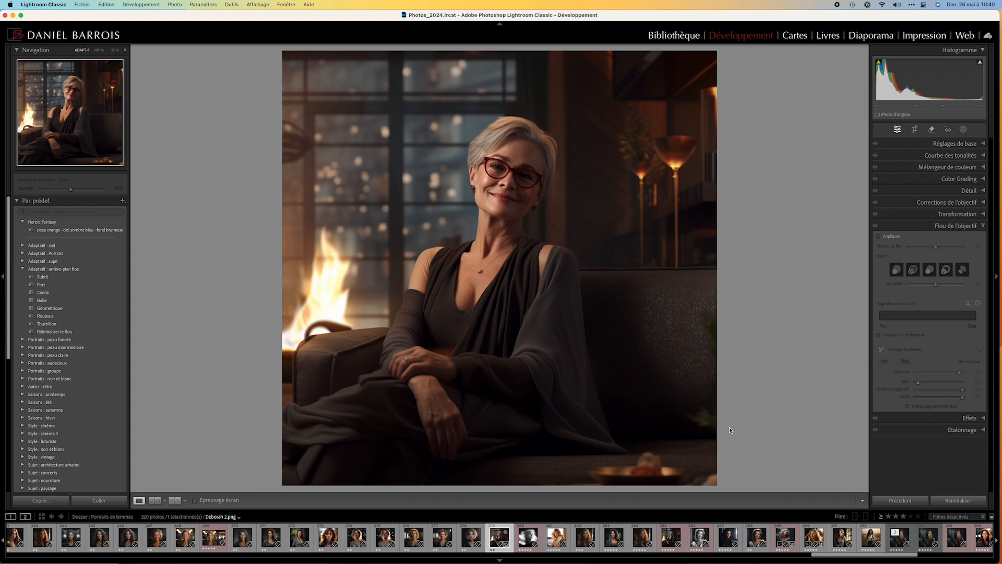
Re-enable the lens blur with the Fort preset of Adaptatif : arrière-plan flou and compare the portrait with and without it.
click(879, 236)
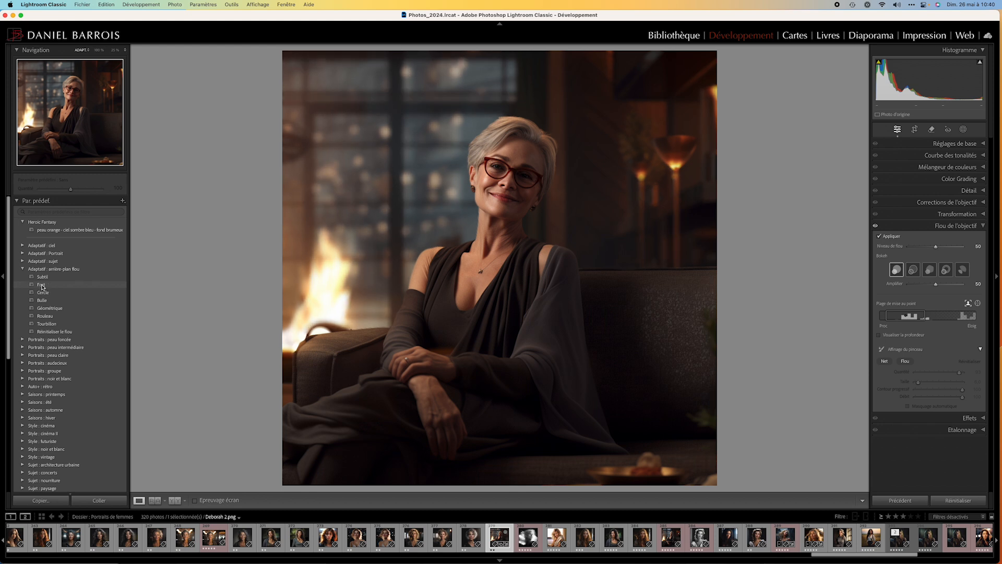
click(43, 286)
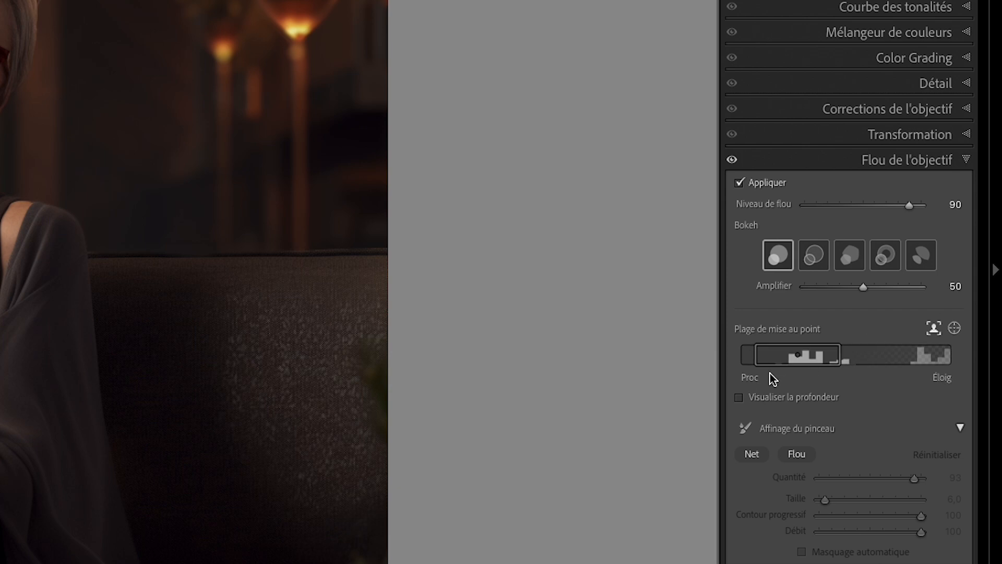
click(740, 183)
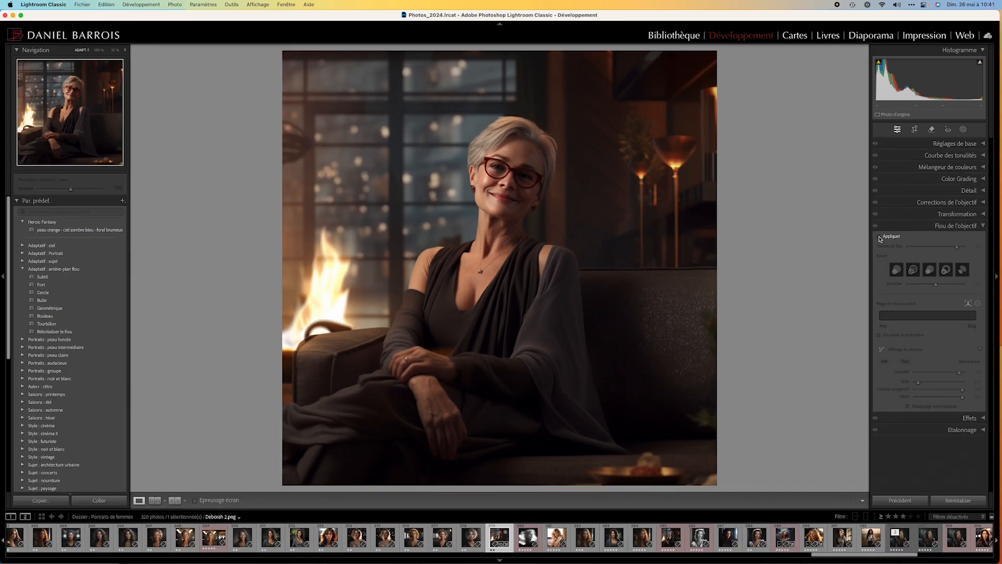
click(880, 237)
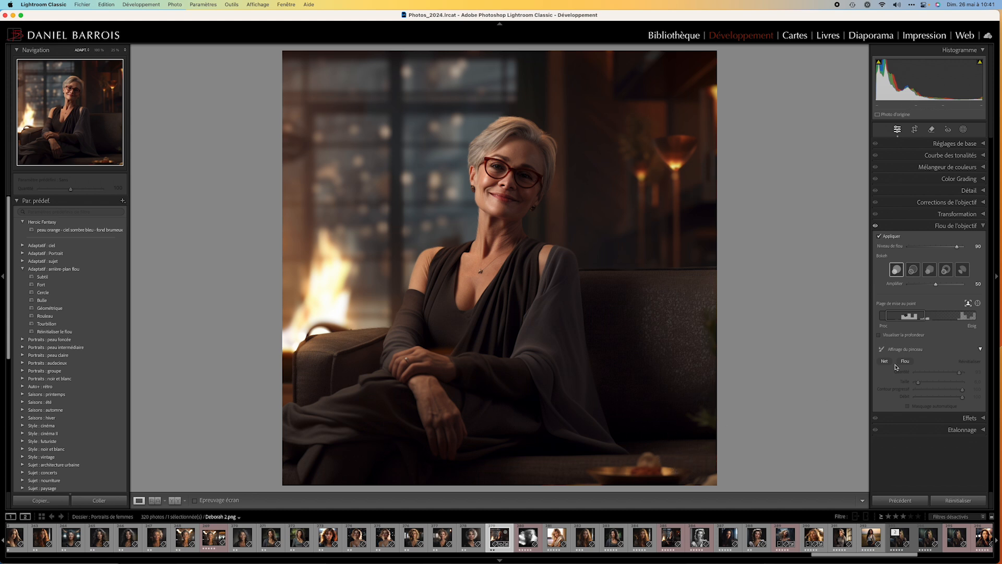
In the depth view, paint blur over the large lamp behind the sofa, and hide the depth map.
click(879, 335)
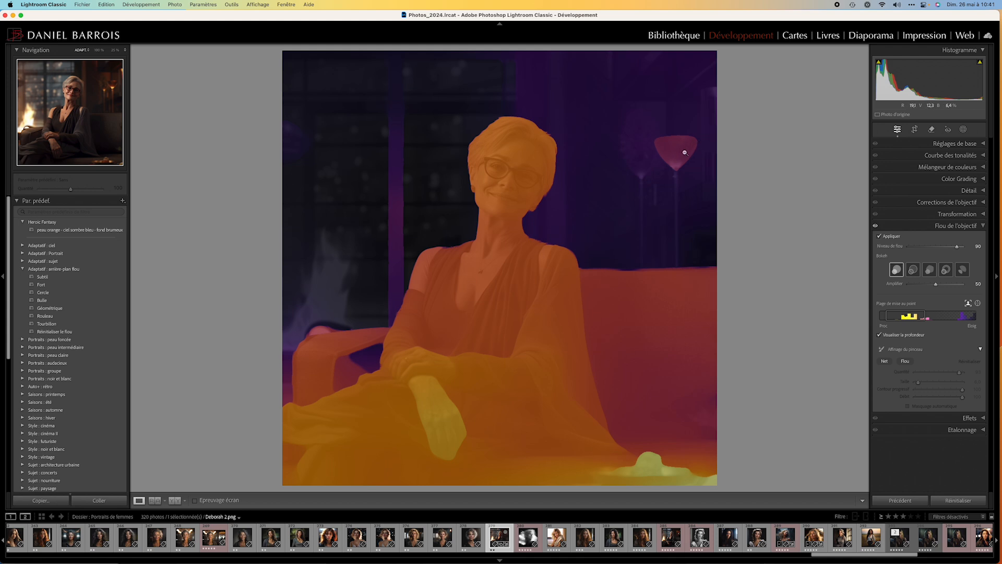
click(907, 361)
mouse_move(667, 160)
mouse_down()
mouse_move(665, 139)
mouse_move(652, 141)
mouse_move(711, 174)
mouse_move(680, 210)
mouse_move(681, 234)
mouse_move(639, 188)
mouse_move(657, 170)
mouse_up()
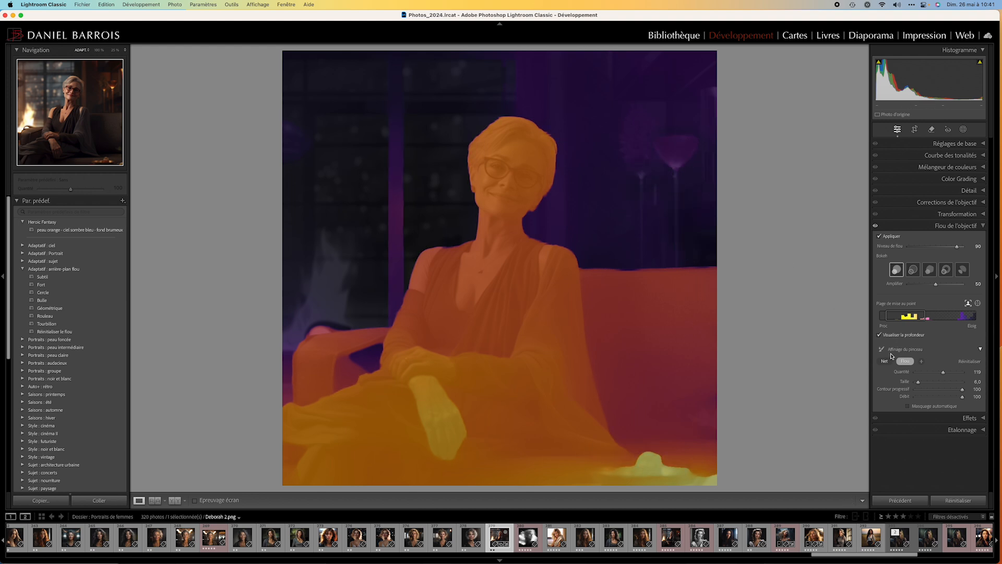
click(880, 335)
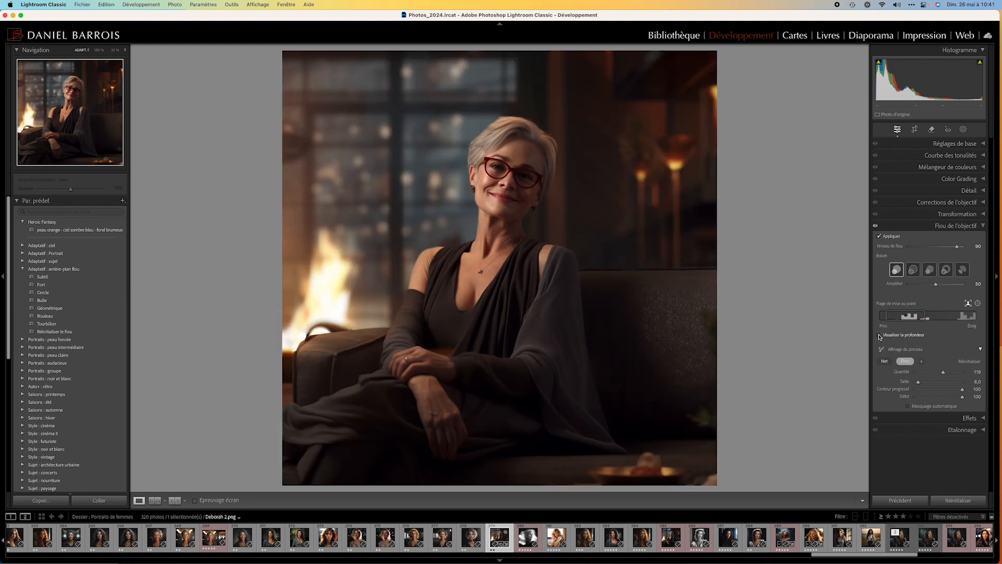
Compare the portrait with and without the refined lens blur, leaving the blur switched off.
click(879, 236)
click(879, 236)
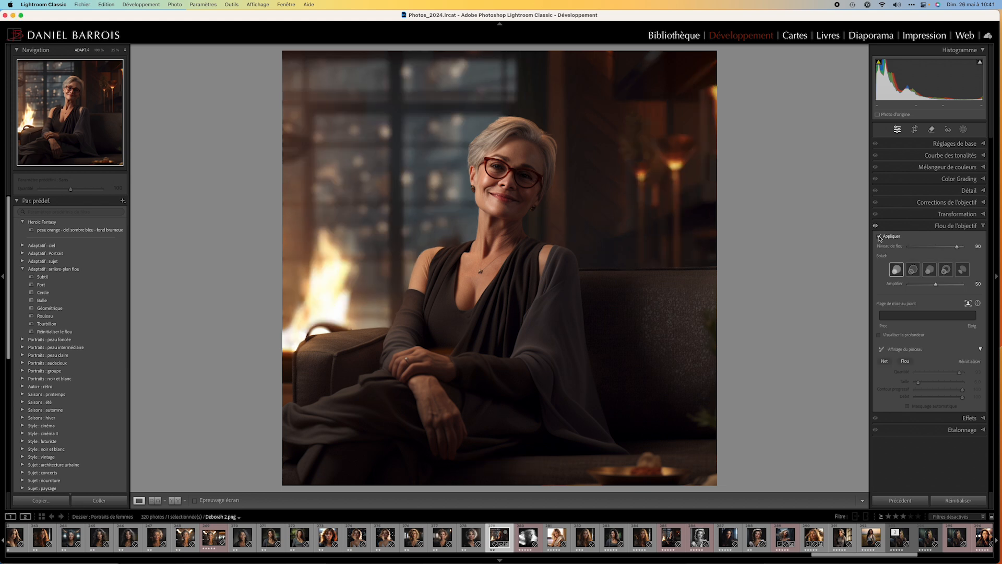
click(878, 236)
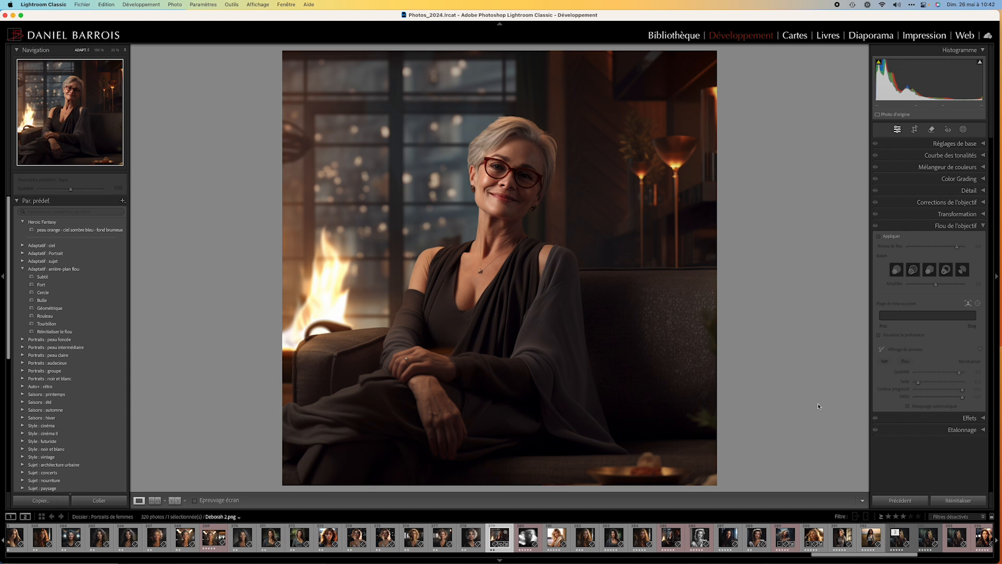
Remove the dish at the photo's lower-right edge with generative AI, object-based selection off and brush size 14, and switch to the next variant.
click(931, 130)
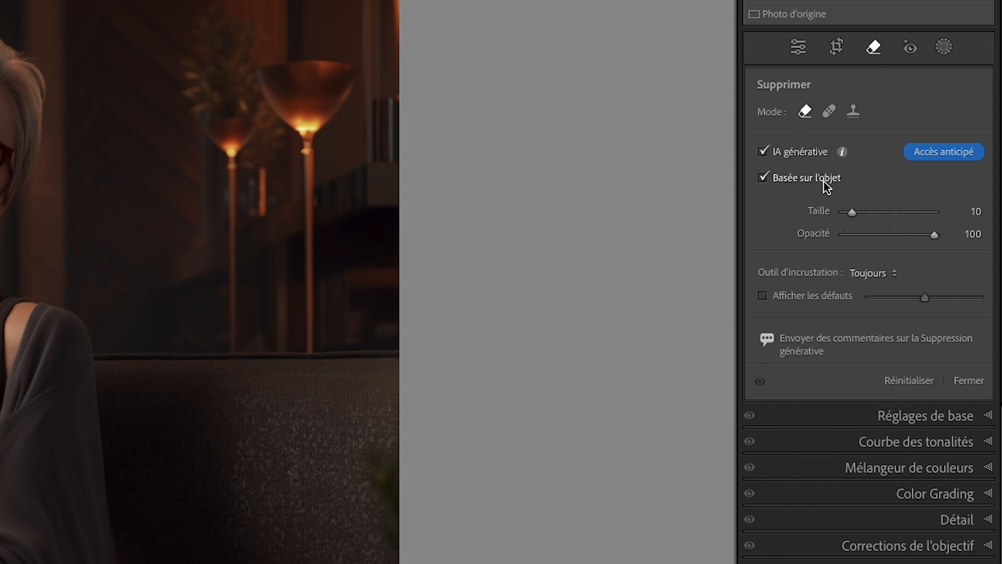
click(762, 178)
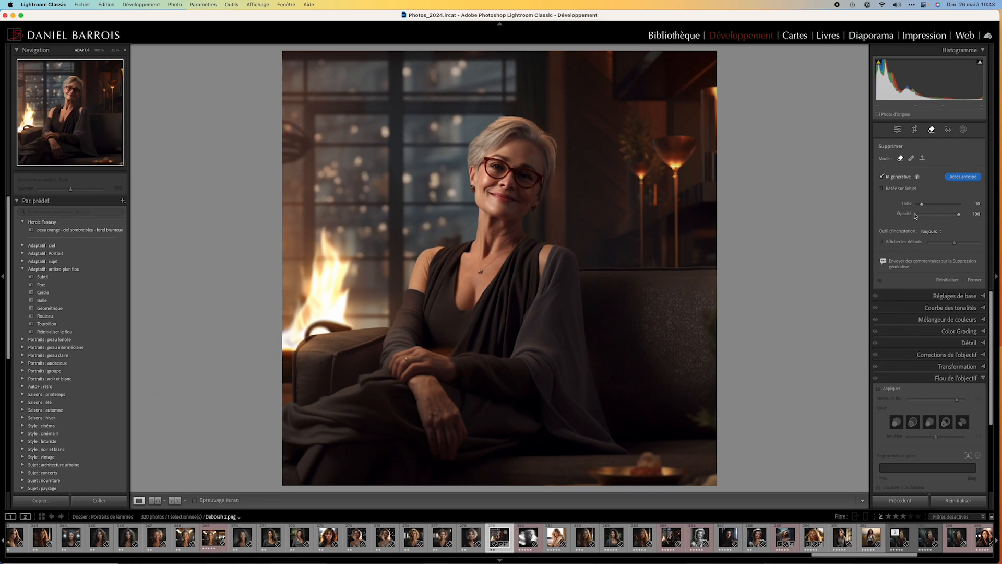
drag(922, 206, 967, 216)
mouse_move(592, 476)
mouse_down()
mouse_move(644, 457)
mouse_move(719, 478)
mouse_move(600, 482)
mouse_up()
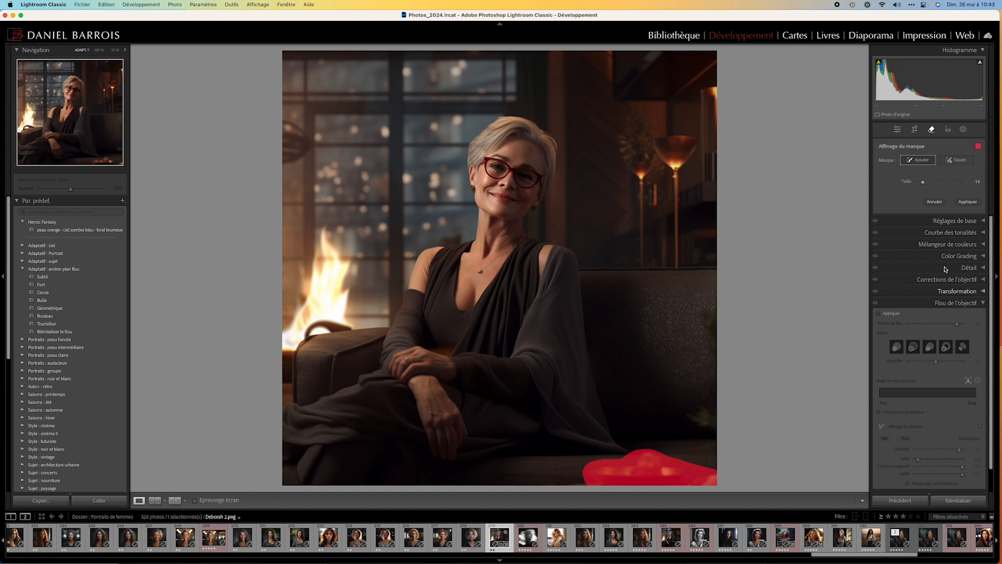
click(967, 202)
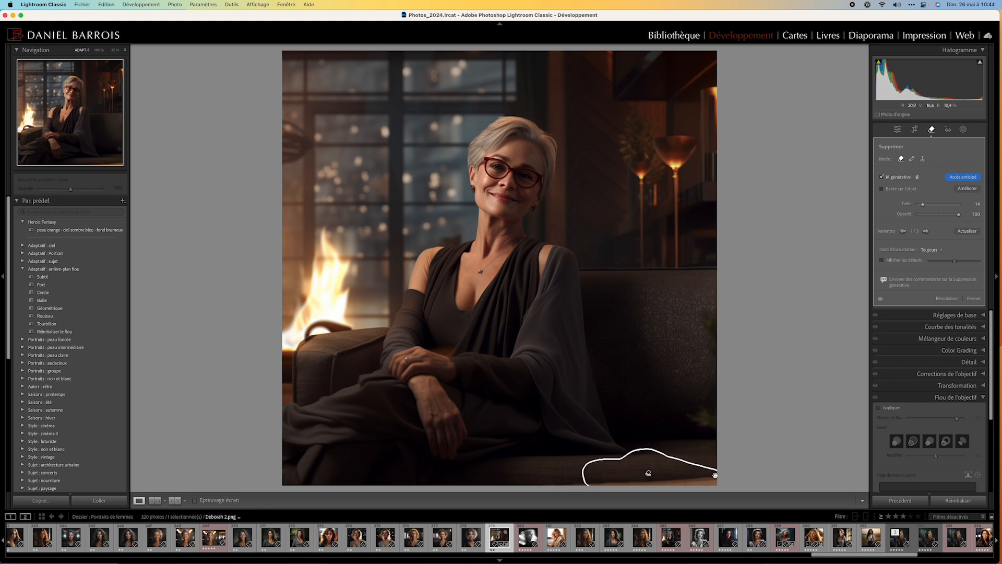
click(926, 231)
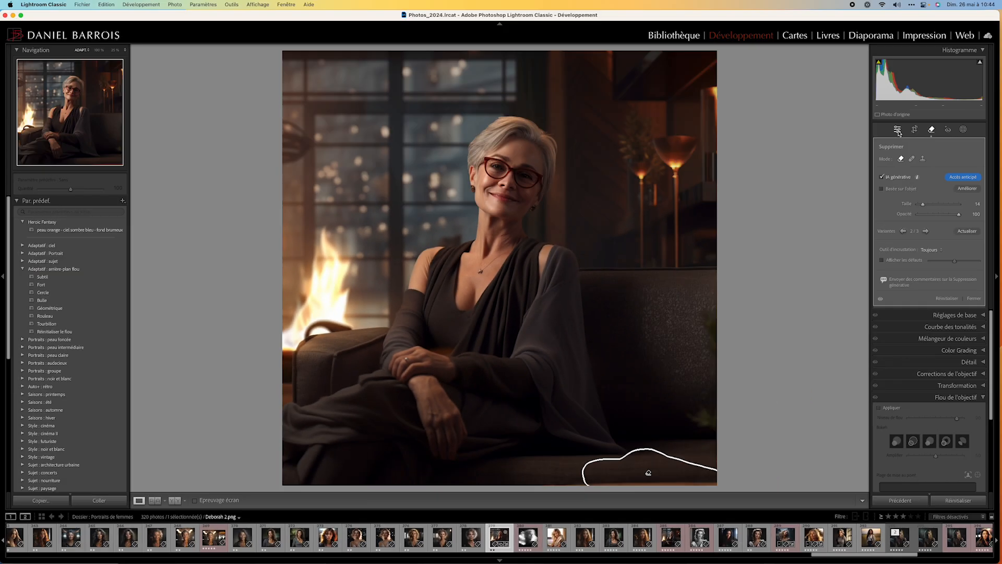
click(897, 129)
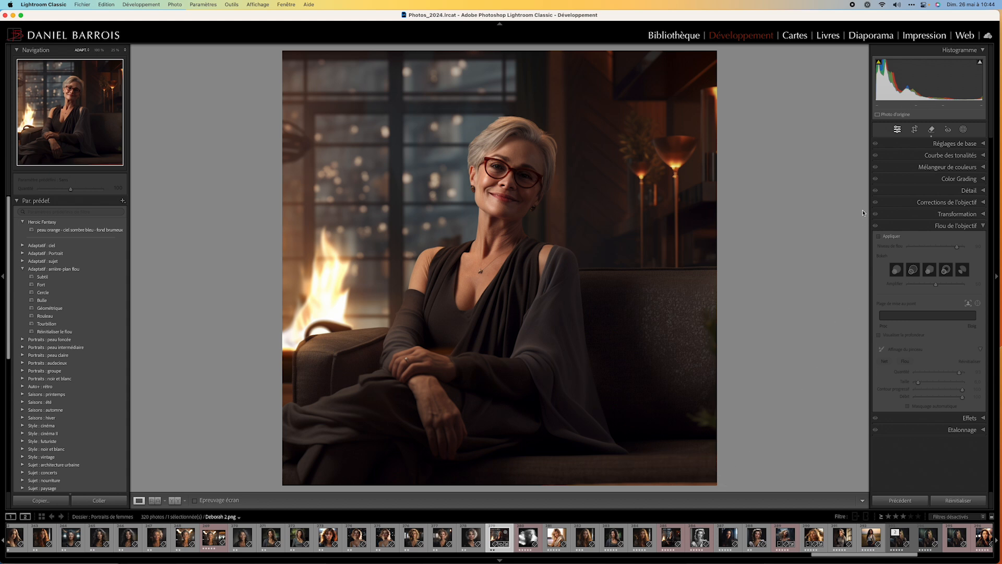
Remove the large lamp behind the sofa generatively with object-based selection on, set the brush size to 10, and switch to the next variant.
click(932, 131)
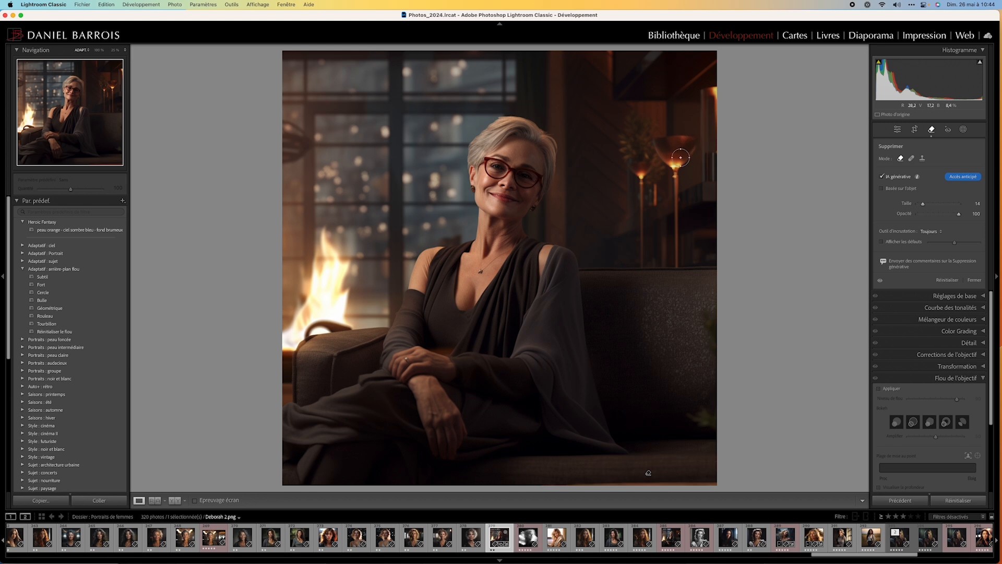
click(882, 188)
mouse_move(694, 139)
mouse_down()
mouse_move(662, 137)
mouse_move(652, 155)
mouse_move(681, 167)
mouse_move(688, 152)
mouse_move(676, 185)
mouse_move(677, 262)
mouse_up()
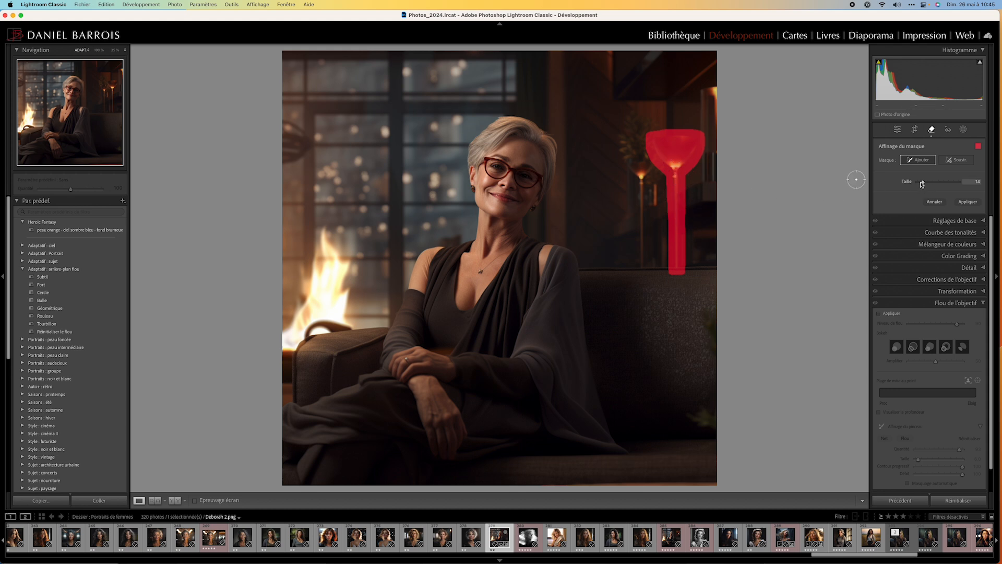
drag(922, 183, 922, 183)
click(969, 203)
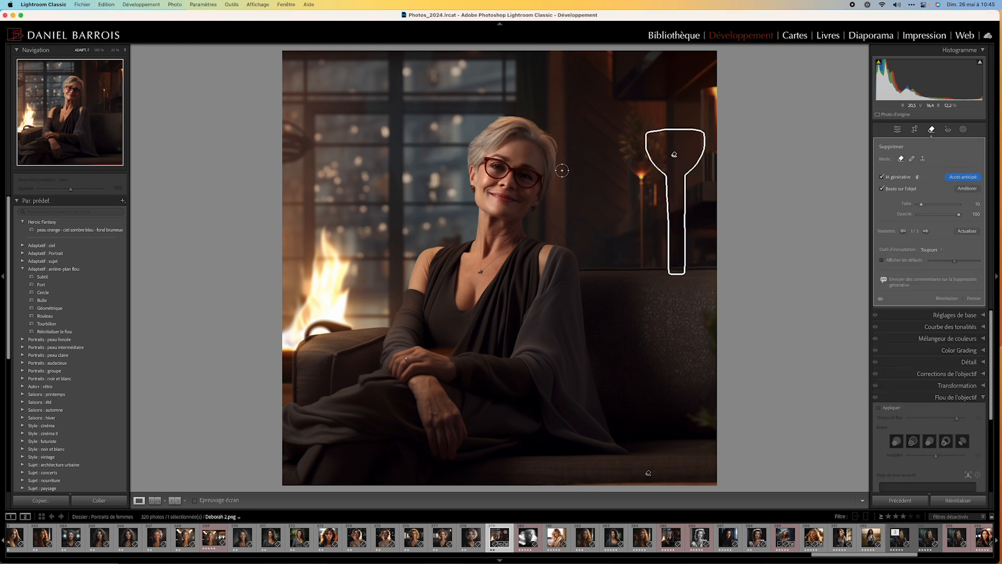
click(926, 231)
click(897, 129)
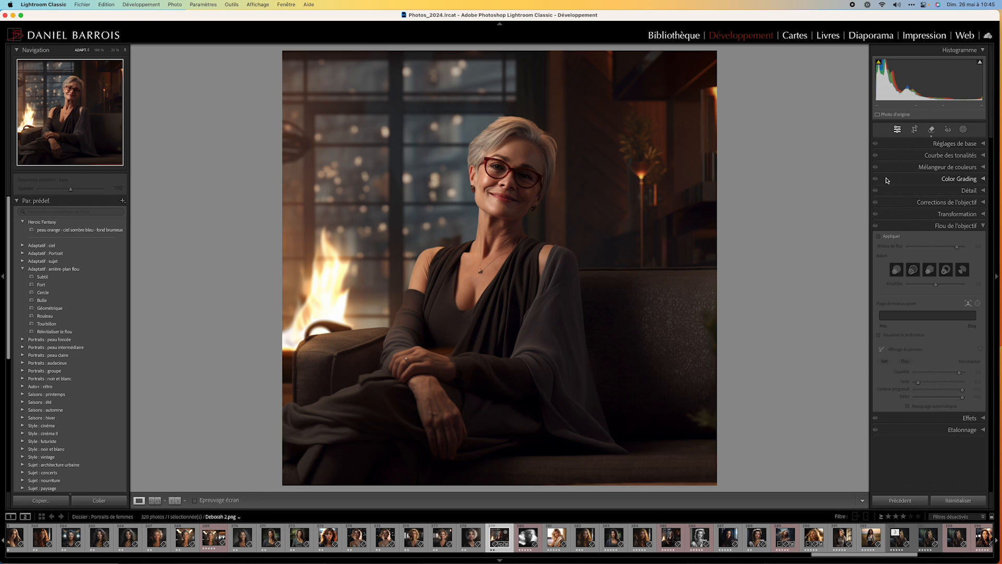
Paint a removal mask over the remaining small lamp, its stem and the plant behind the sofa, and apply the generative removal.
click(932, 129)
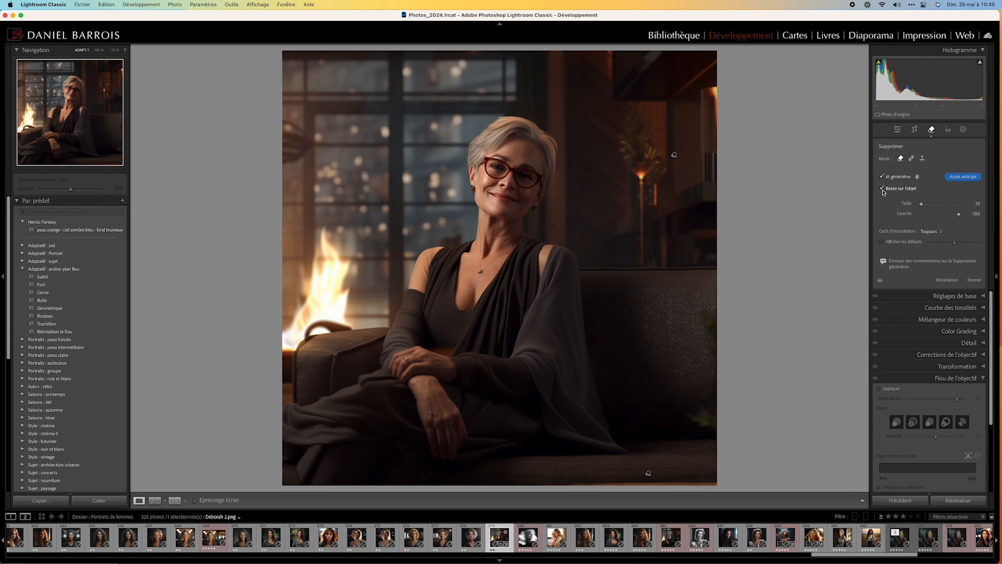
mouse_move(619, 150)
mouse_down()
mouse_move(624, 116)
mouse_move(645, 110)
mouse_move(666, 138)
mouse_move(669, 256)
mouse_move(653, 264)
mouse_move(639, 259)
mouse_move(617, 149)
mouse_up()
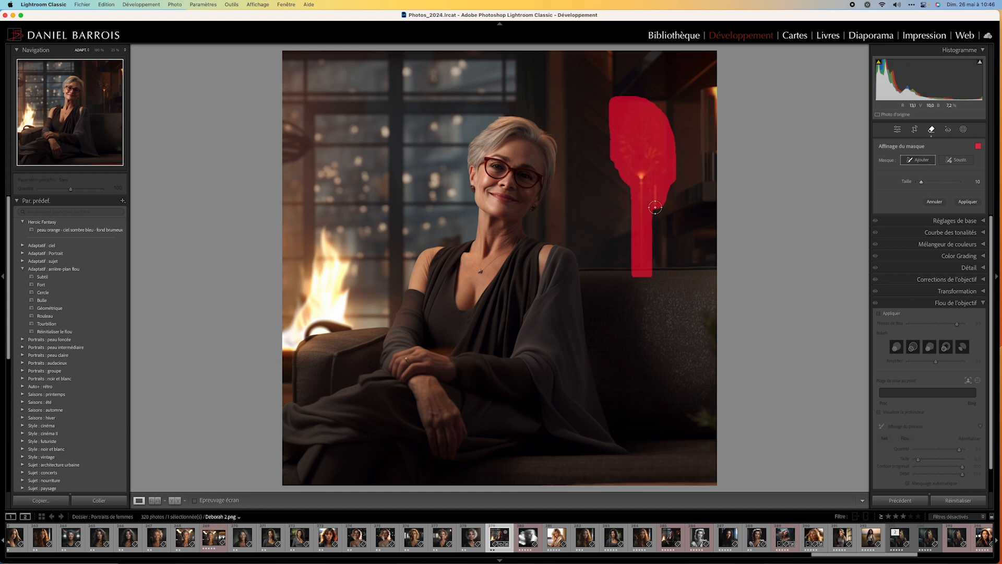
mouse_move(662, 197)
mouse_down()
mouse_move(662, 259)
mouse_move(648, 271)
mouse_up()
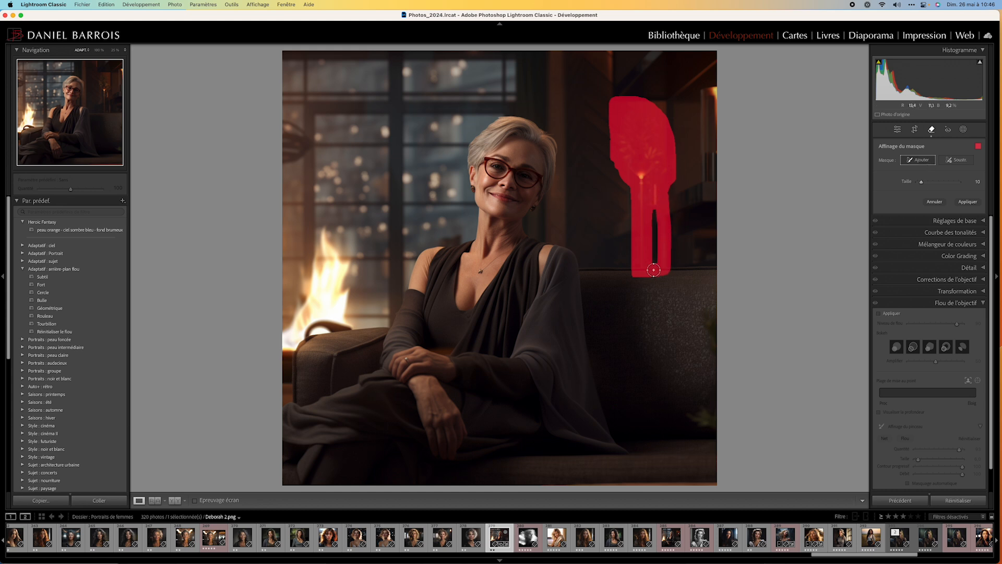
mouse_move(652, 222)
mouse_down()
mouse_move(659, 256)
mouse_move(649, 257)
mouse_up()
click(968, 201)
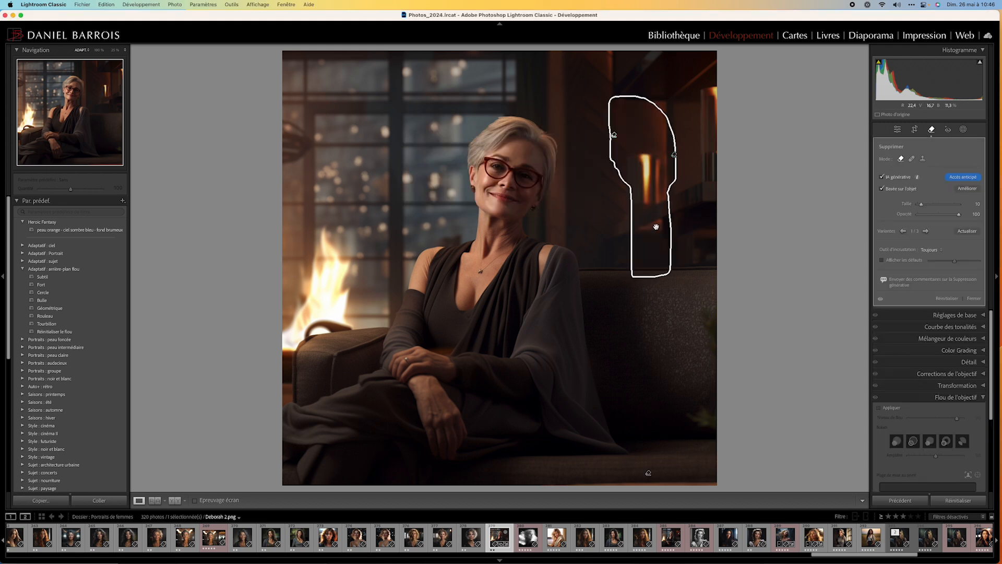
Compare the three generated variants for the small lamp's removal, keep variant 2, and leave the Remove tool.
click(925, 231)
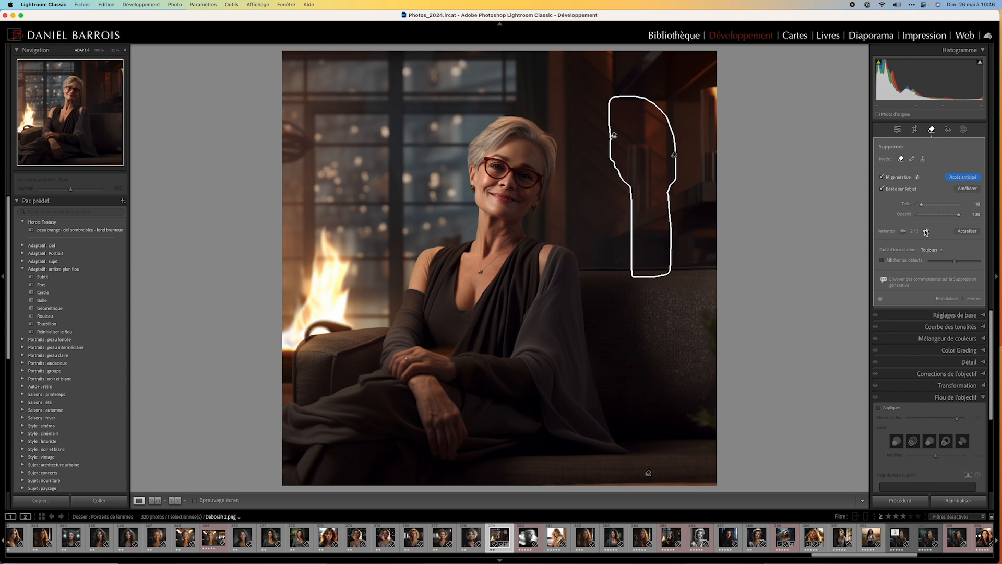
click(925, 231)
click(903, 230)
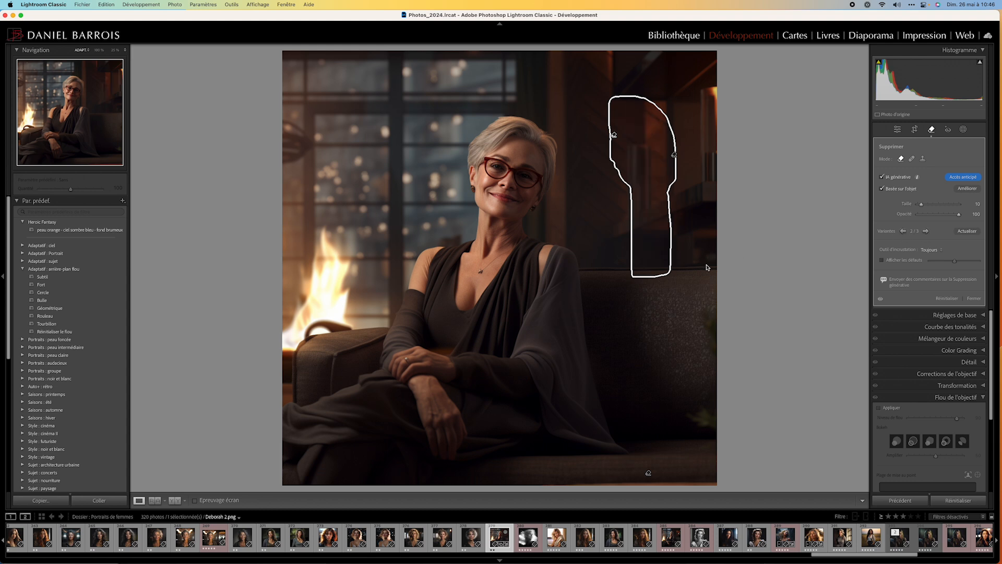
click(903, 230)
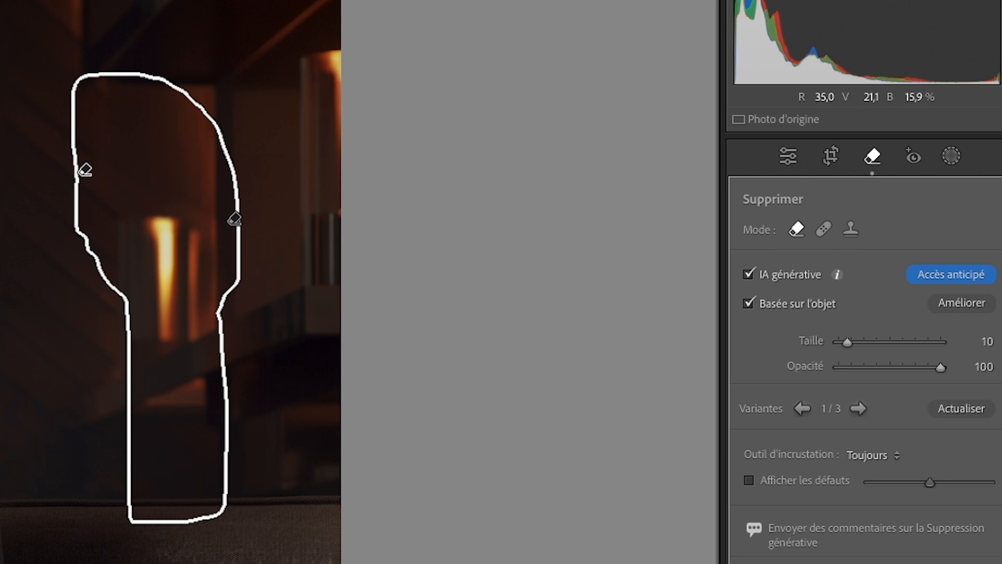
click(858, 408)
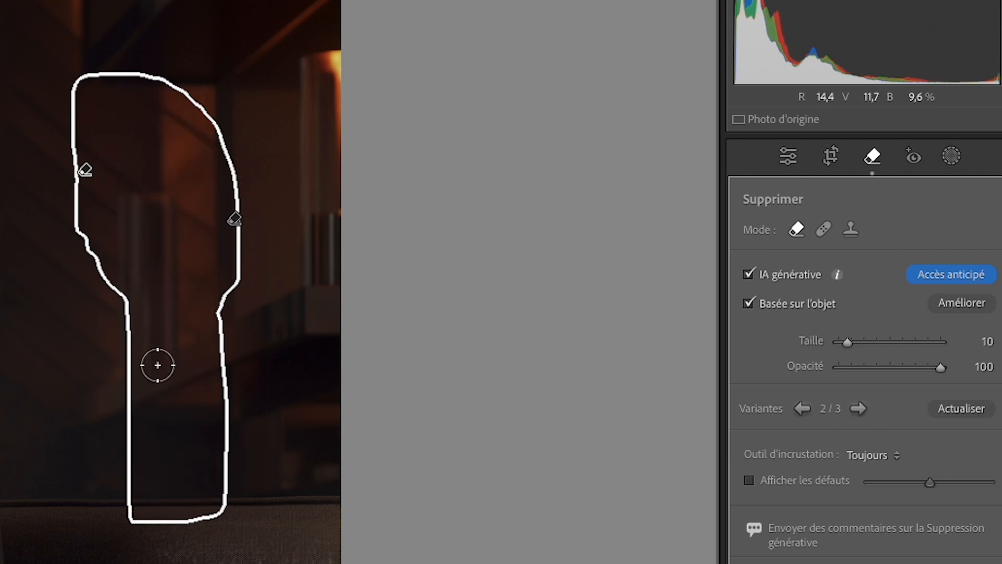
click(862, 409)
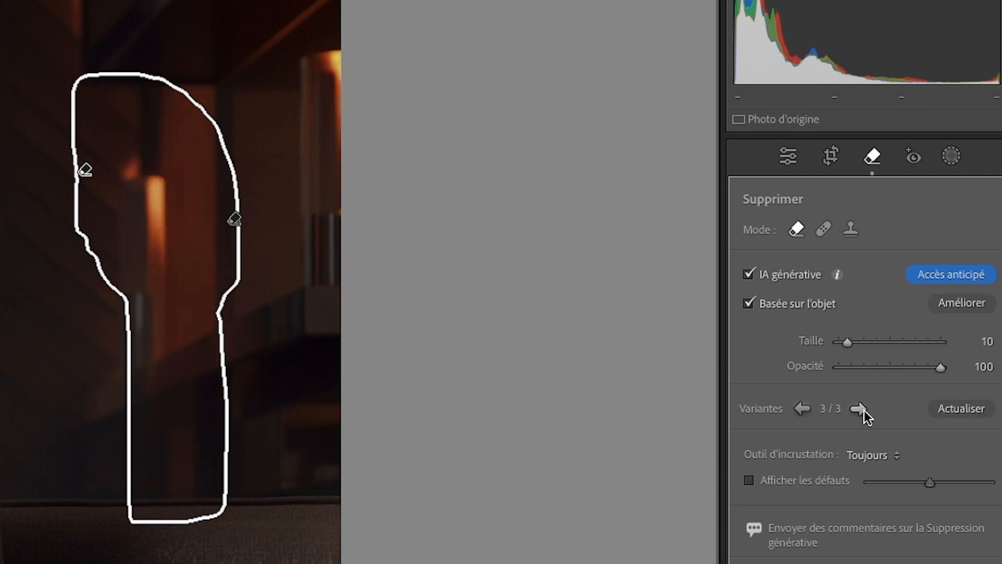
click(802, 409)
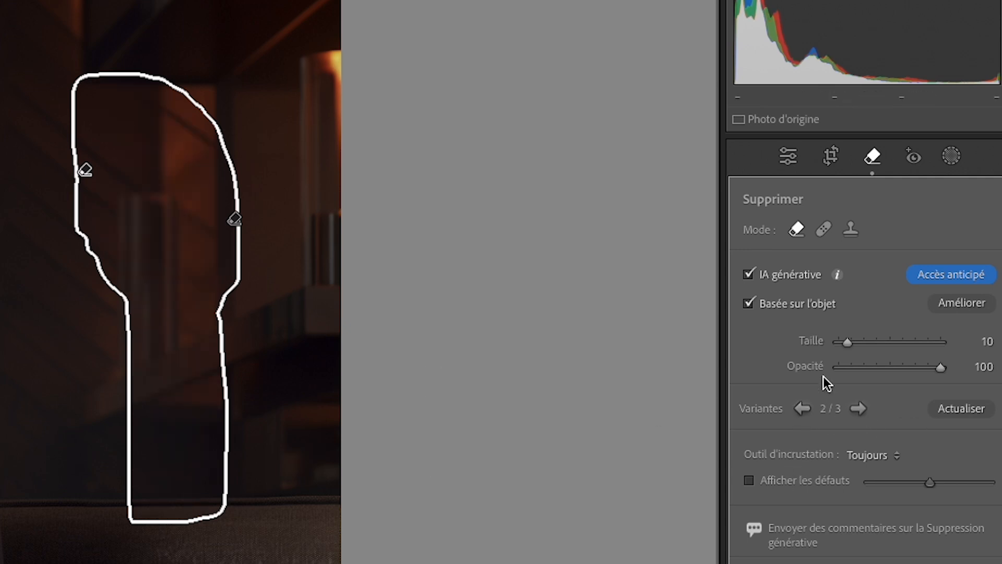
click(788, 156)
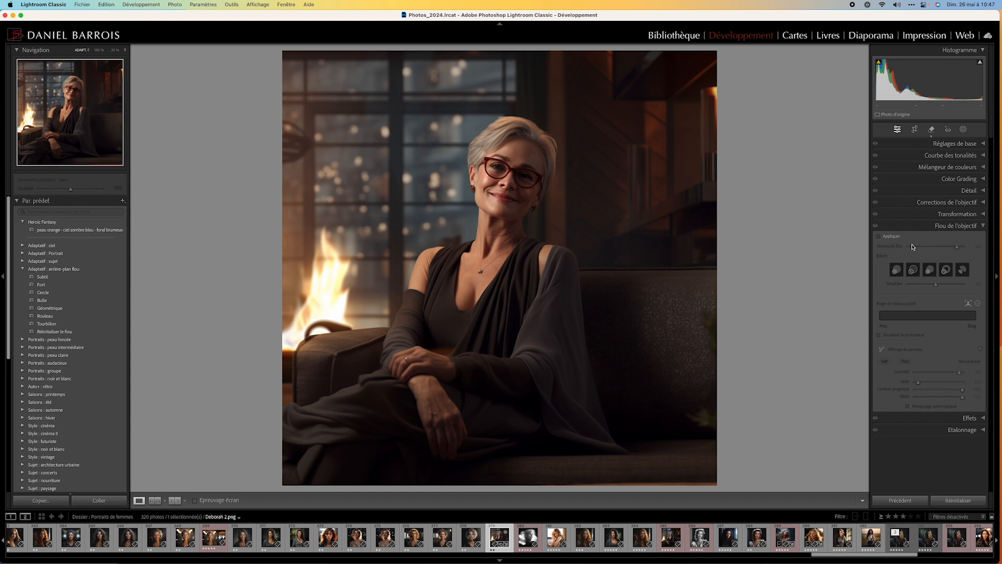
Remove the round object at the window's left edge with object-based generative AI, check the result without the overlay, and reopen the Remove tool.
click(930, 129)
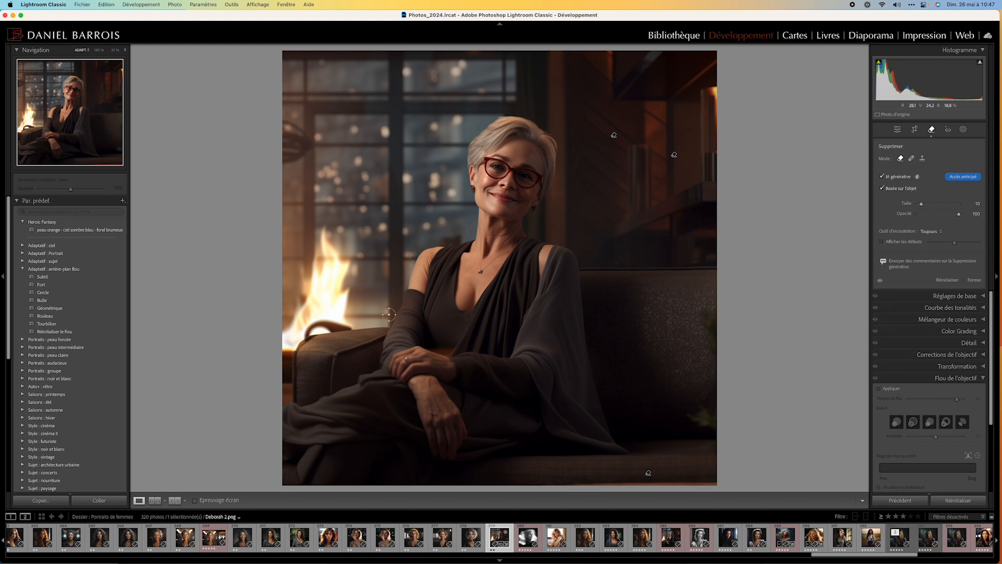
mouse_move(285, 120)
mouse_down()
mouse_move(305, 132)
mouse_move(299, 152)
mouse_move(287, 157)
mouse_move(284, 147)
mouse_up()
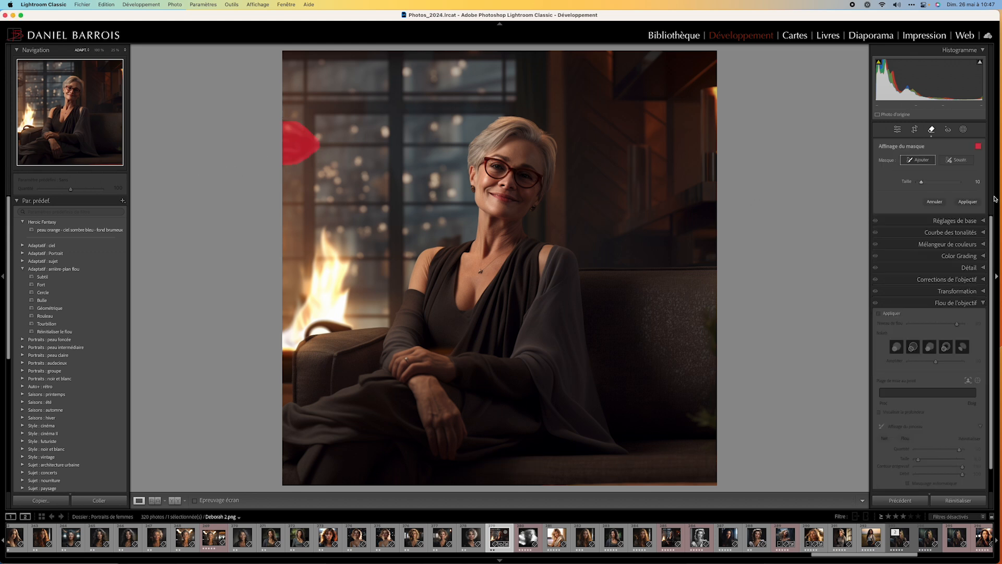
click(968, 202)
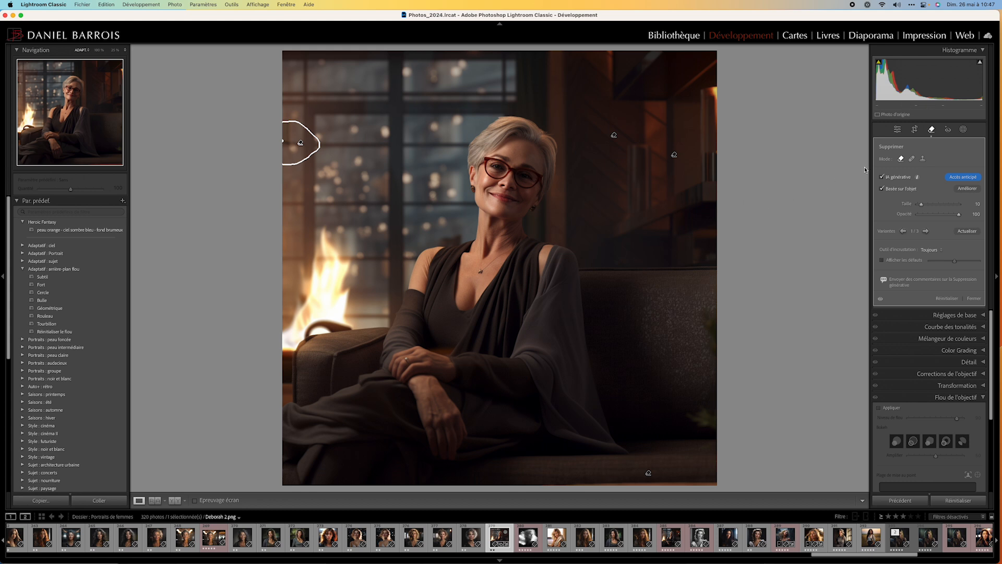
click(897, 131)
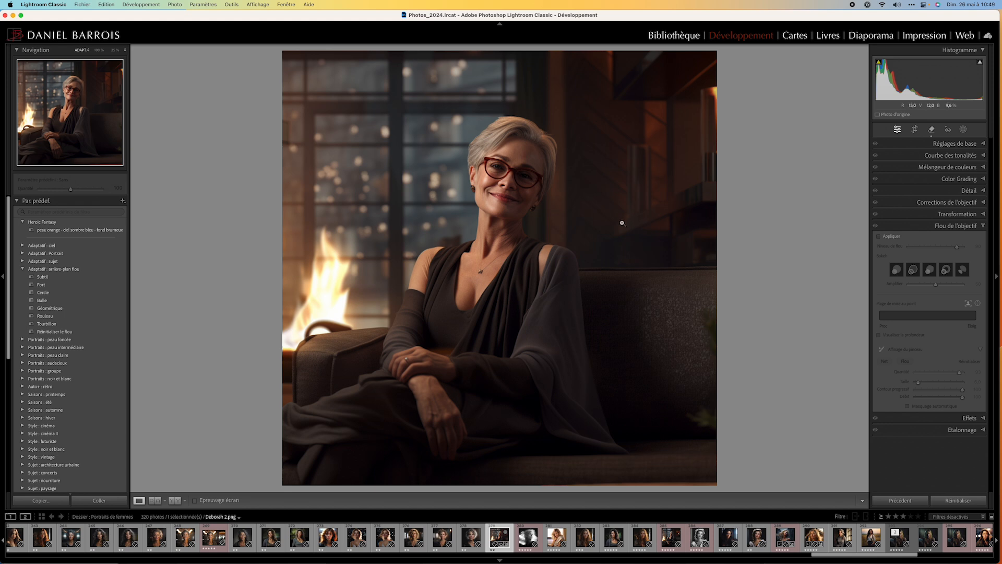
click(931, 129)
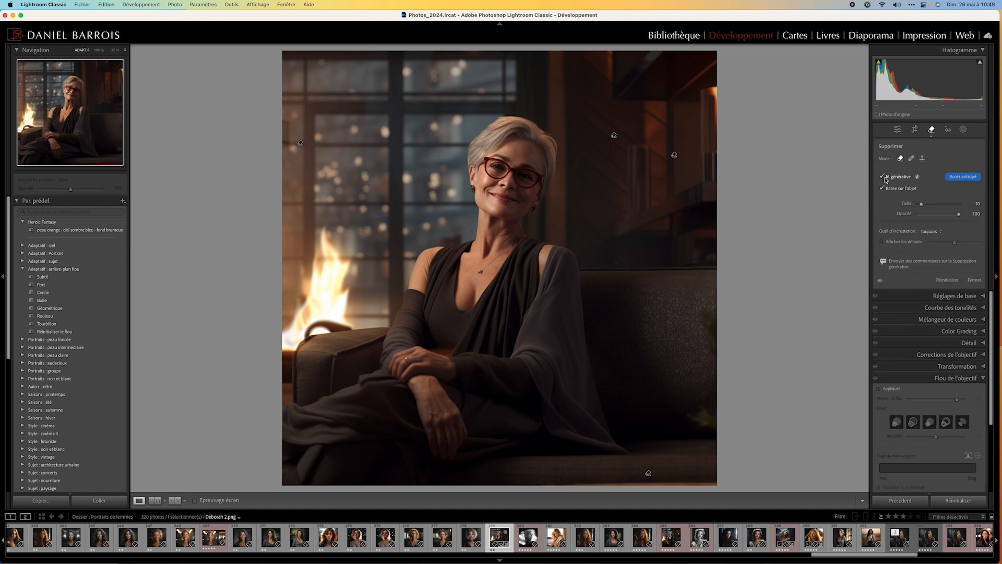